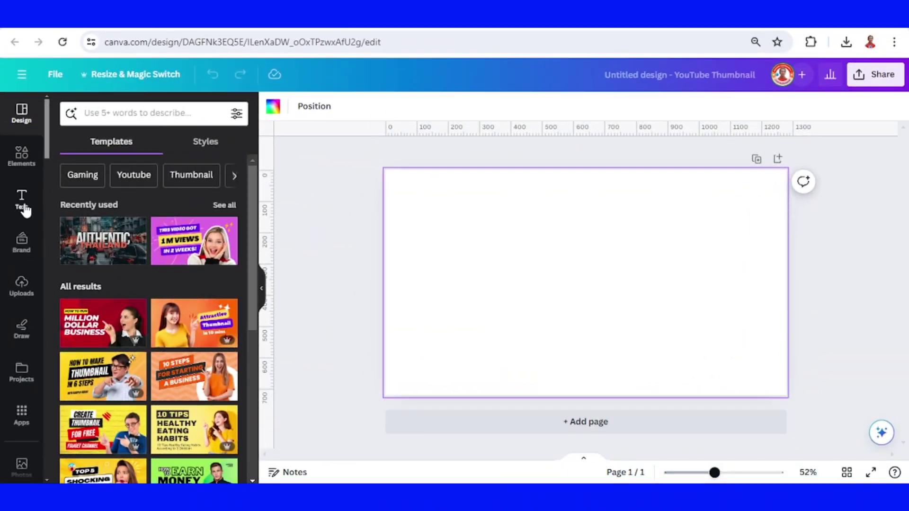
# - Add a heading containing the letter B and enlarge it to size 438, centred on the page
pyautogui.click(24, 209)
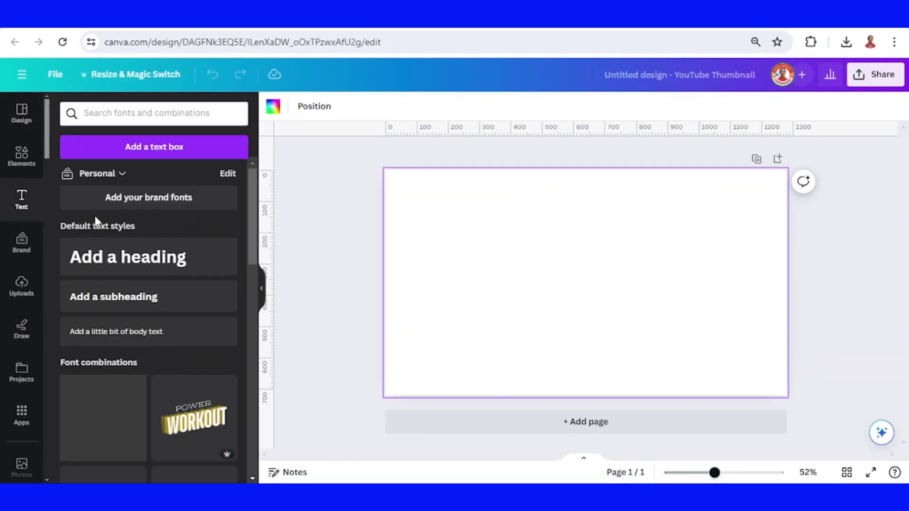
pyautogui.click(126, 266)
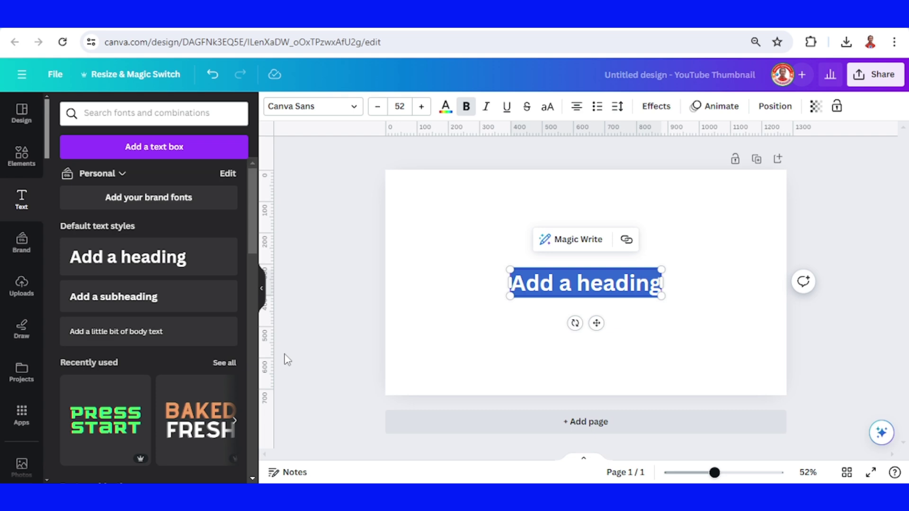
pyautogui.write('B')
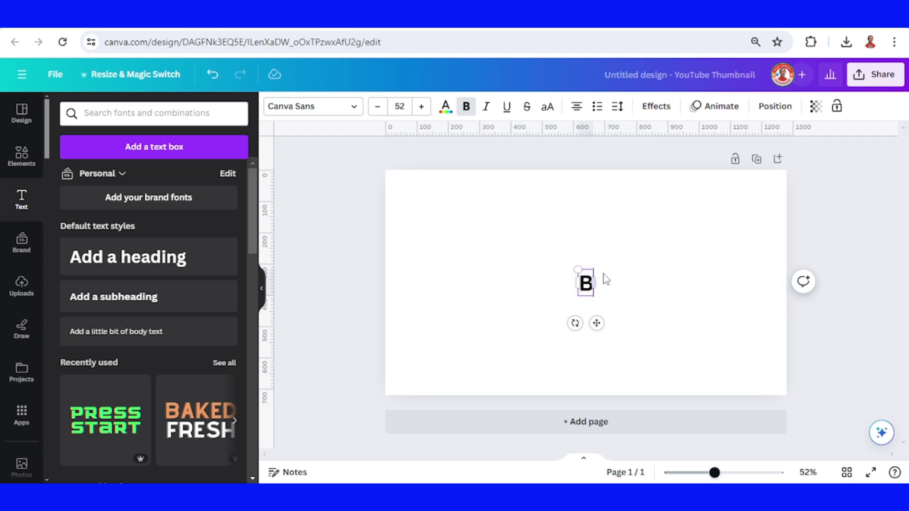
pyautogui.moveTo(574, 268); pyautogui.dragTo(368, 129)
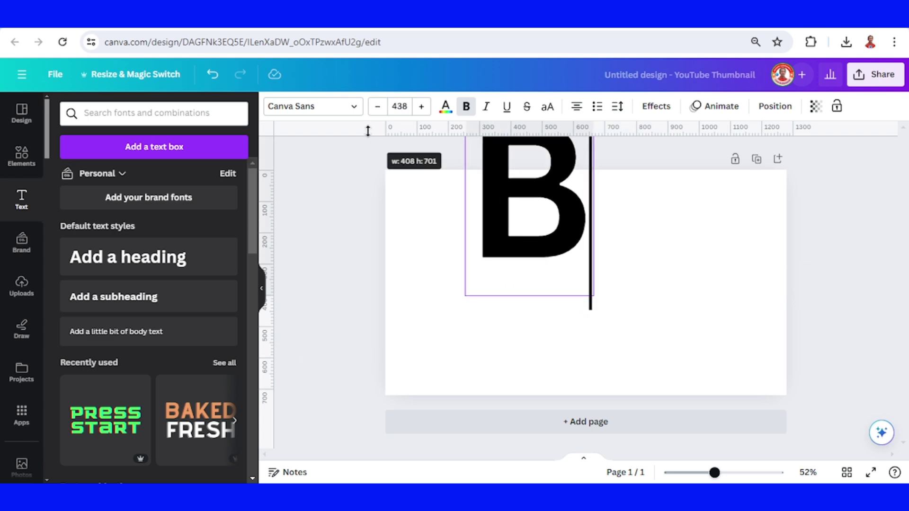
pyautogui.click(660, 271)
pyautogui.click(564, 231)
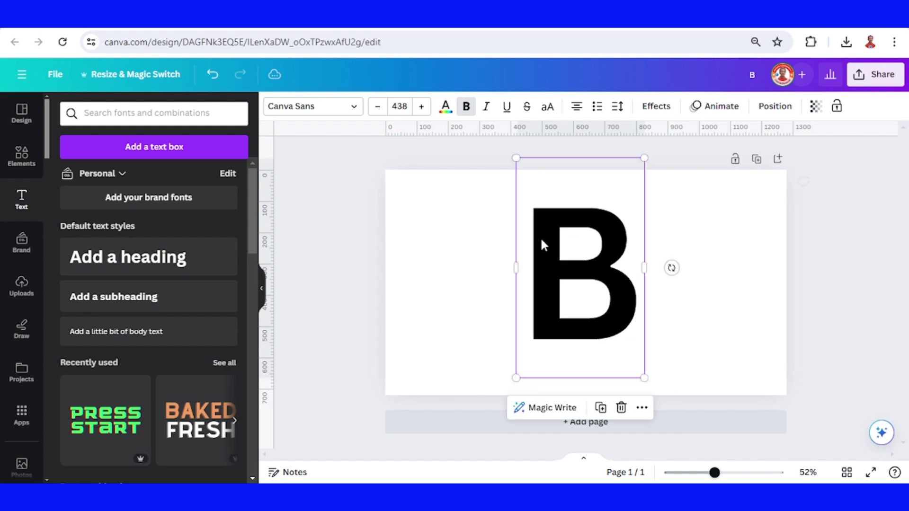
# - Switch the B to League Spartan and drag it back to the page centre
pyautogui.click(334, 112)
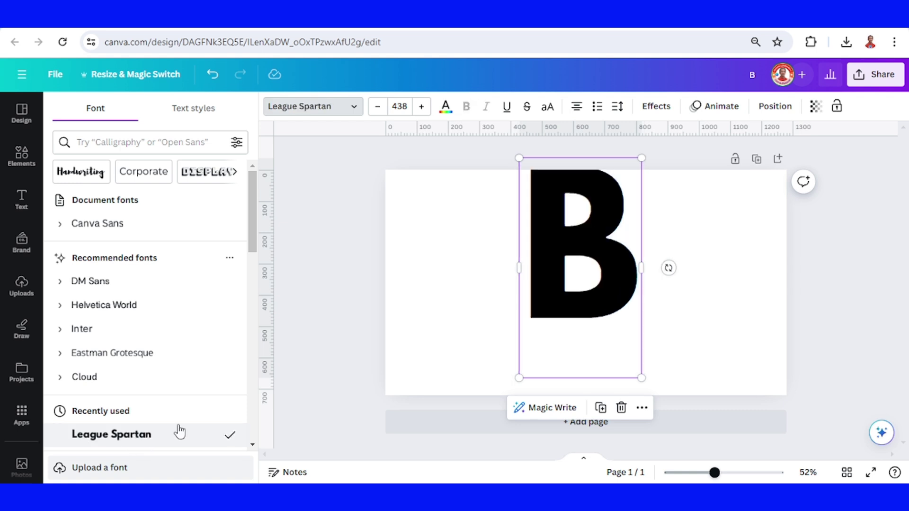
pyautogui.click(686, 335)
pyautogui.moveTo(613, 290); pyautogui.dragTo(617, 326)
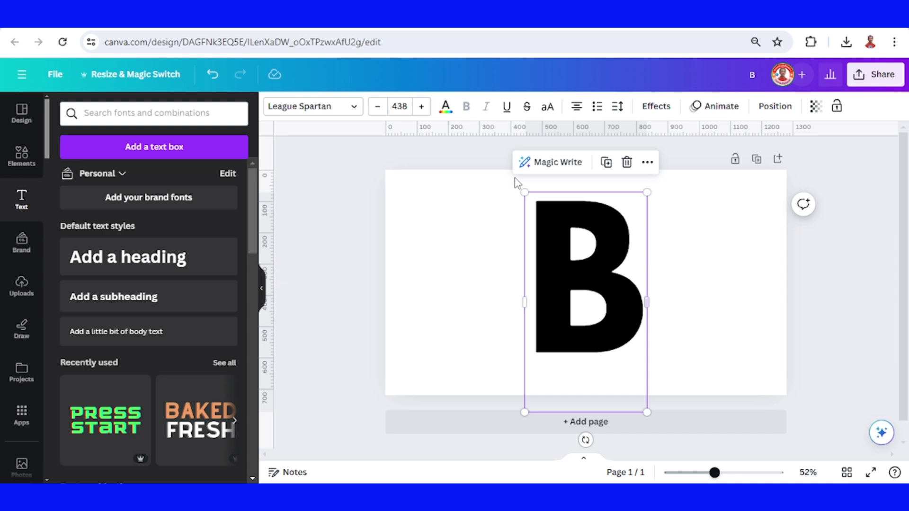
# - Colour the B Dark Turquoise (#0097b2) and bring up the Elements panel
pyautogui.click(445, 106)
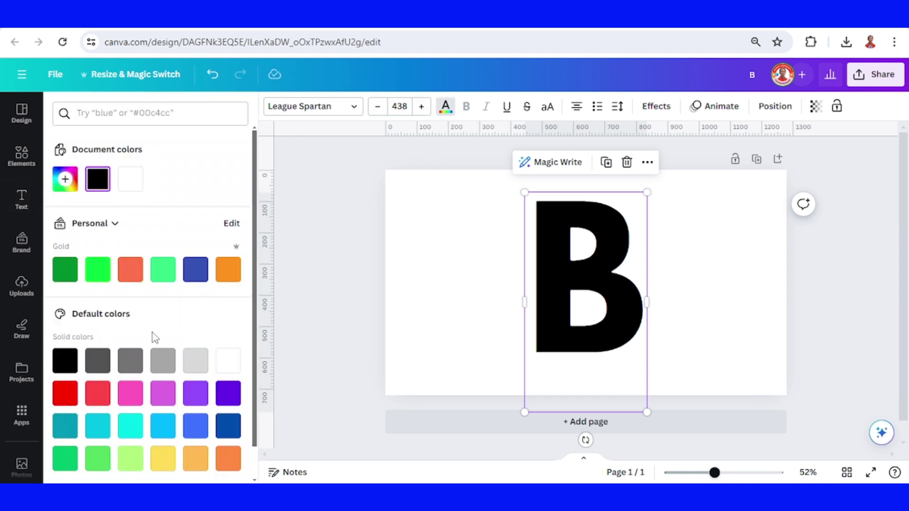
pyautogui.click(70, 430)
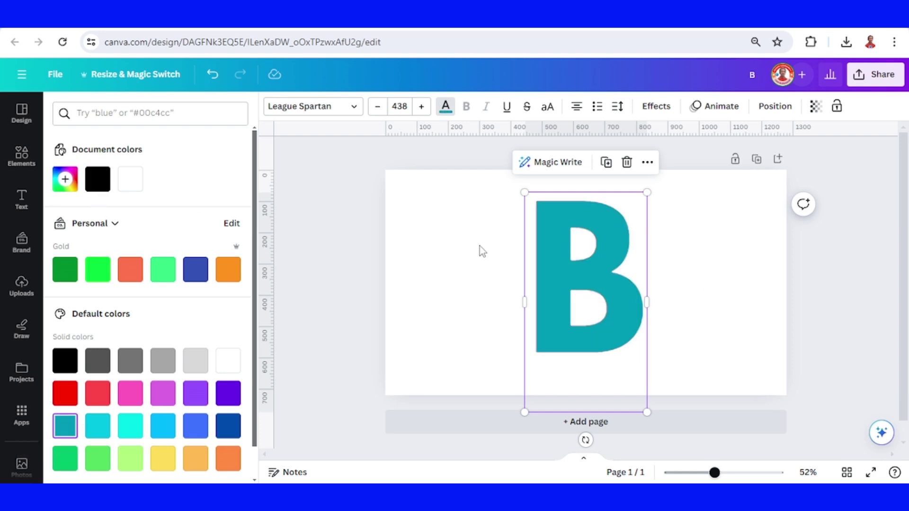
pyautogui.click(22, 155)
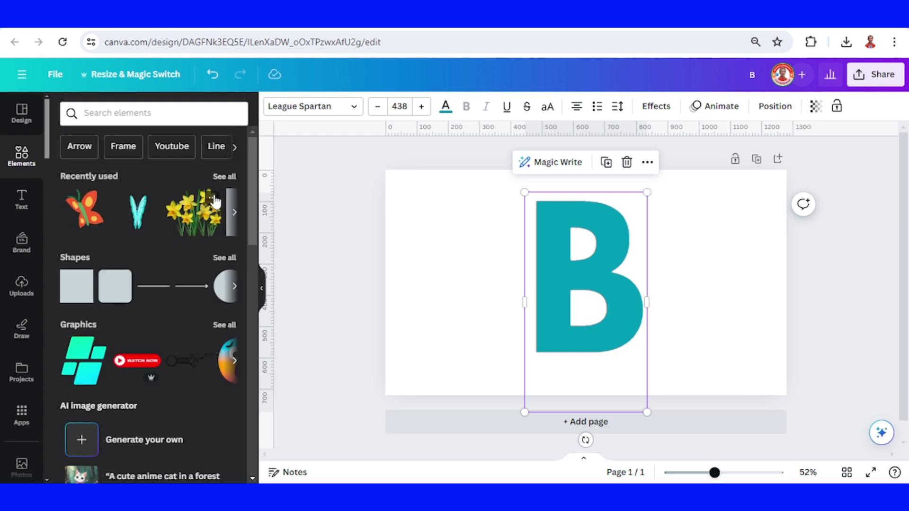
# - Add the daffodil image, bring it to the front, and shrink it to a small bunch below the B
pyautogui.click(212, 198)
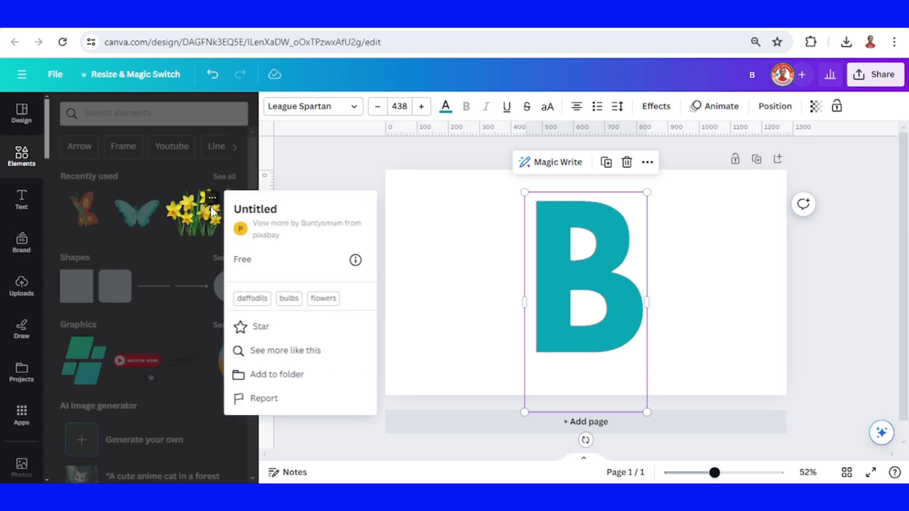
pyautogui.click(199, 225)
pyautogui.click(199, 224)
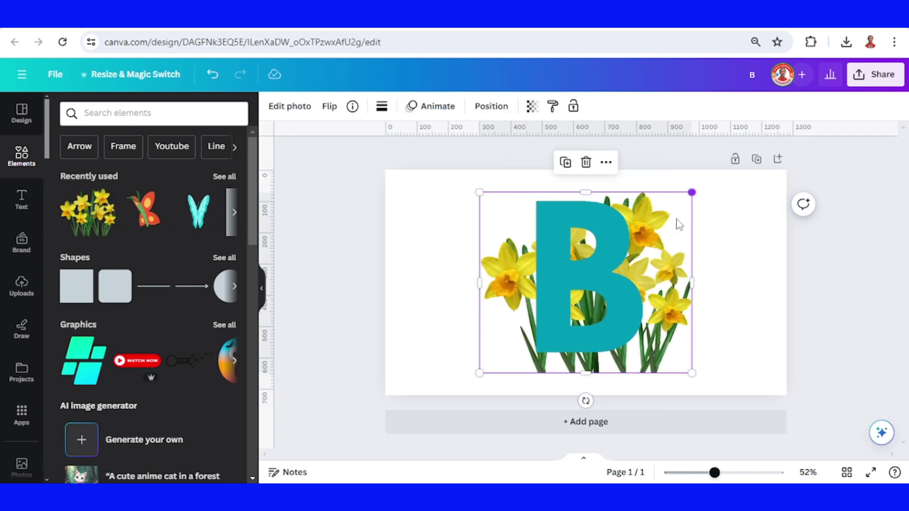
pyautogui.rightClick(668, 242)
pyautogui.moveTo(699, 256)
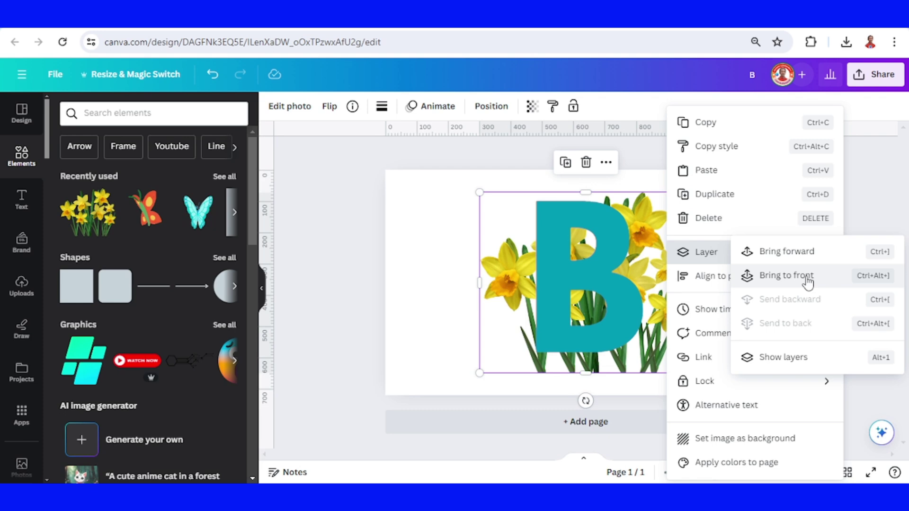
pyautogui.click(776, 274)
pyautogui.moveTo(692, 192); pyautogui.dragTo(573, 373)
pyautogui.click(743, 473)
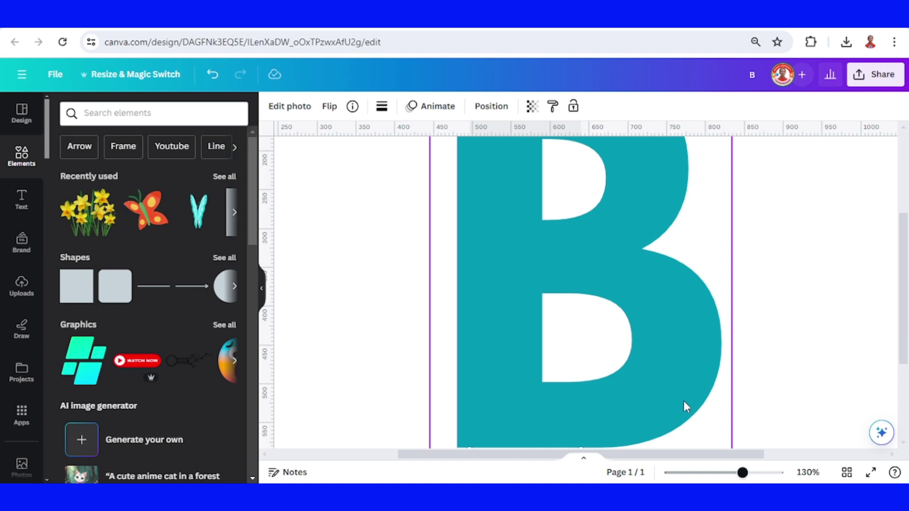
pyautogui.scroll(-3, 683, 401)
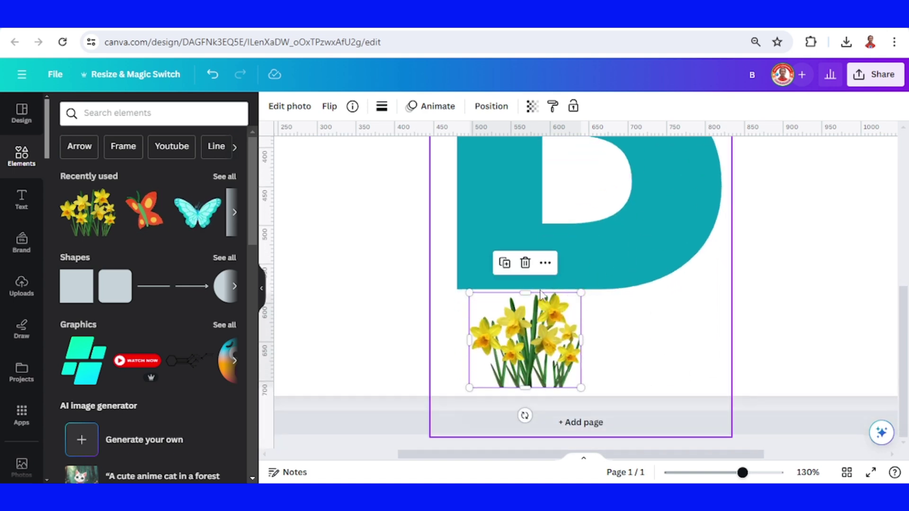
# - Add the turquoise butterfly sticker, shrink it and place it over the daffodils
pyautogui.click(212, 198)
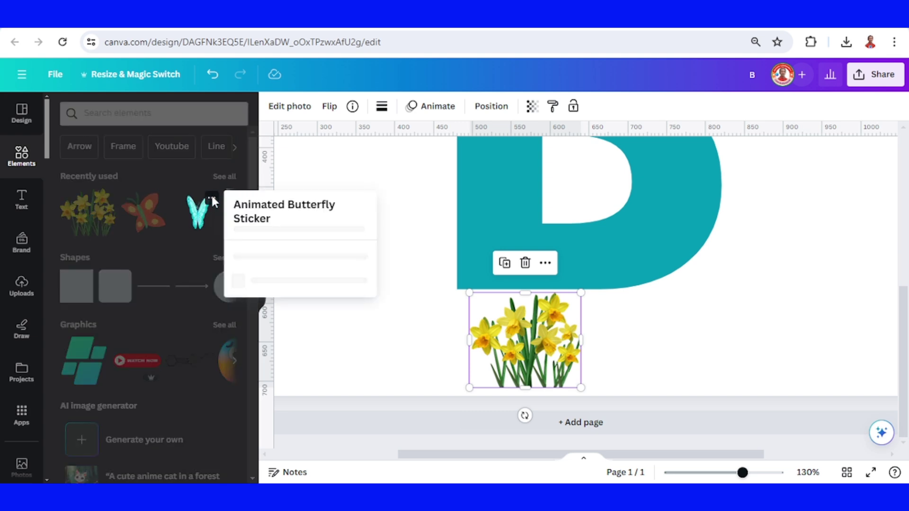
pyautogui.click(195, 223)
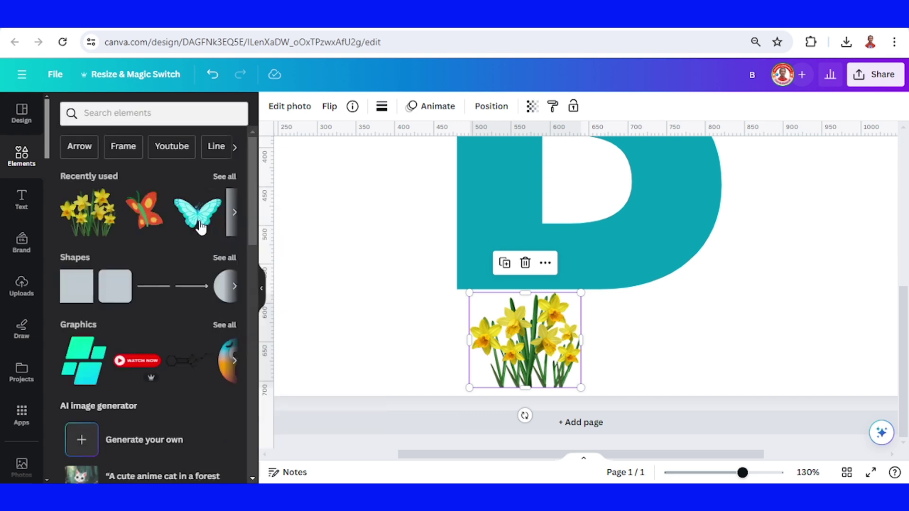
pyautogui.click(195, 218)
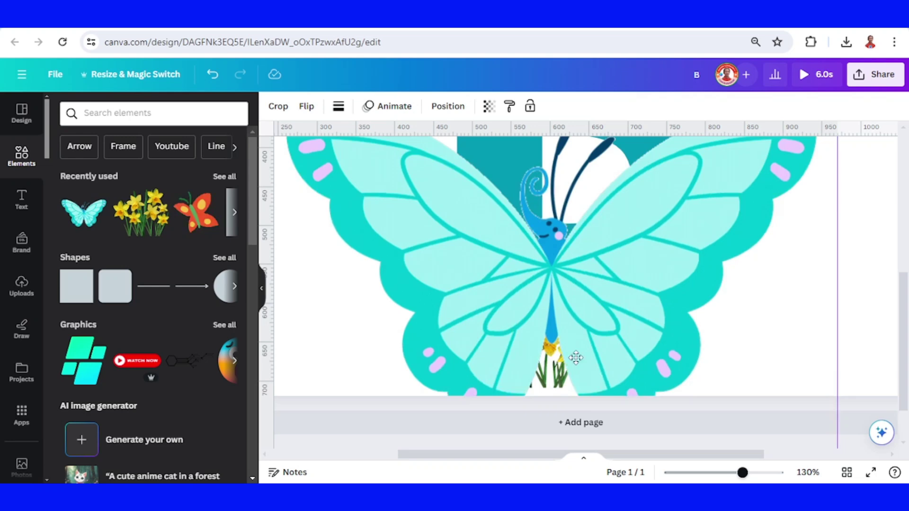
pyautogui.scroll(-5, 753, 279)
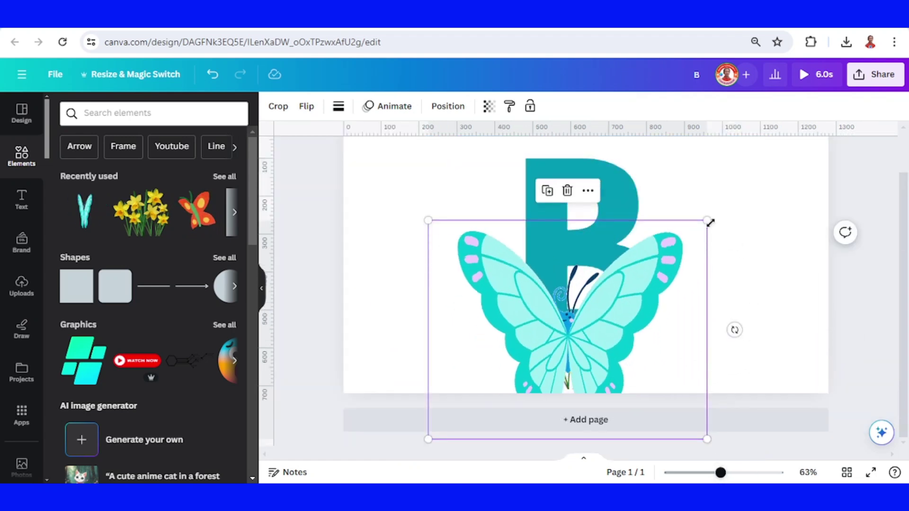
pyautogui.moveTo(706, 220); pyautogui.dragTo(546, 345)
pyautogui.moveTo(575, 372); pyautogui.dragTo(576, 369)
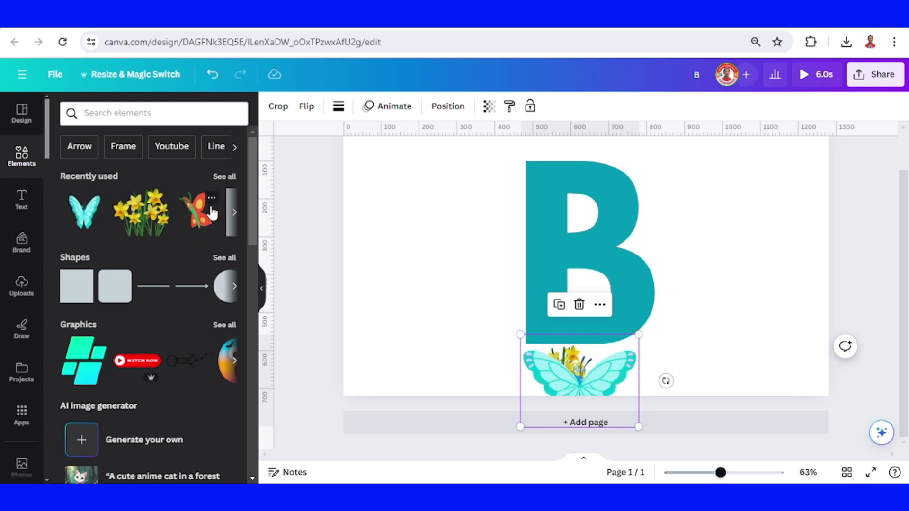
# - Add the orange butterfly sticker at about 152 × 148 and nudge the turquoise butterfly lower
pyautogui.click(211, 197)
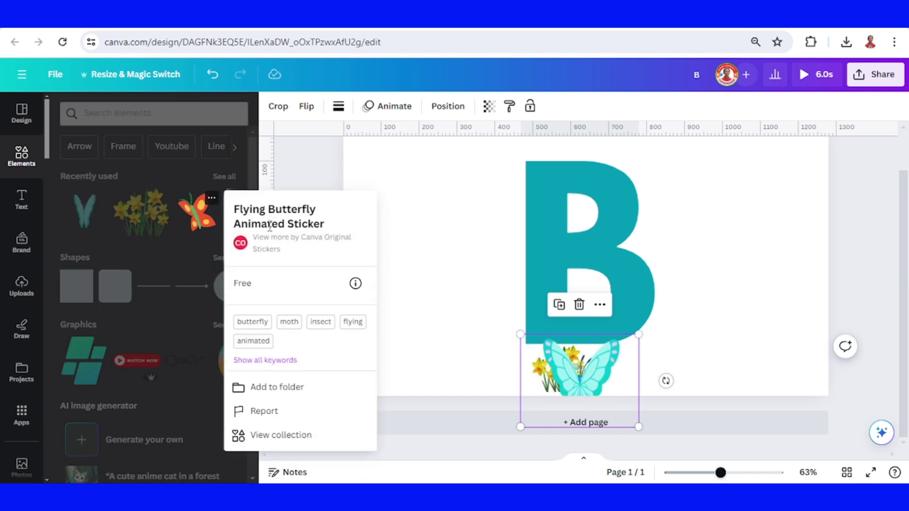
pyautogui.click(201, 220)
pyautogui.click(203, 225)
pyautogui.moveTo(697, 150); pyautogui.dragTo(579, 376)
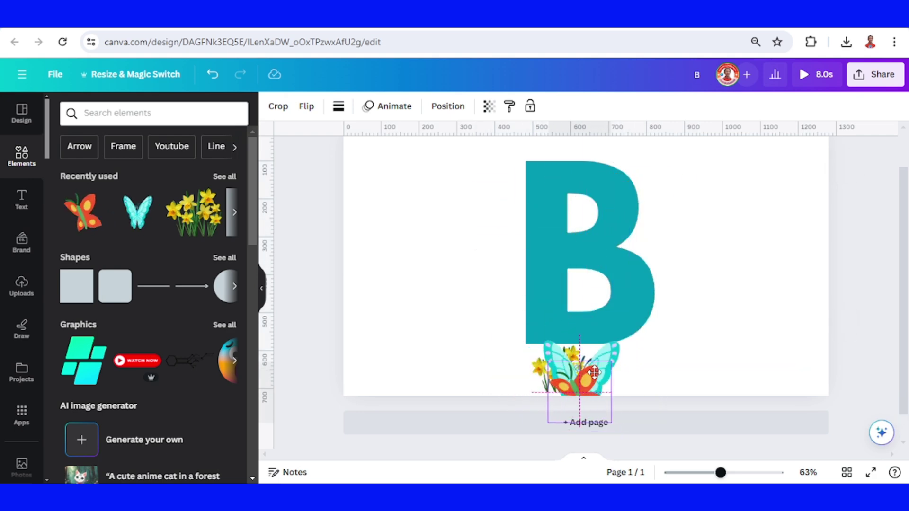
pyautogui.click(632, 359)
pyautogui.moveTo(634, 358); pyautogui.dragTo(610, 381)
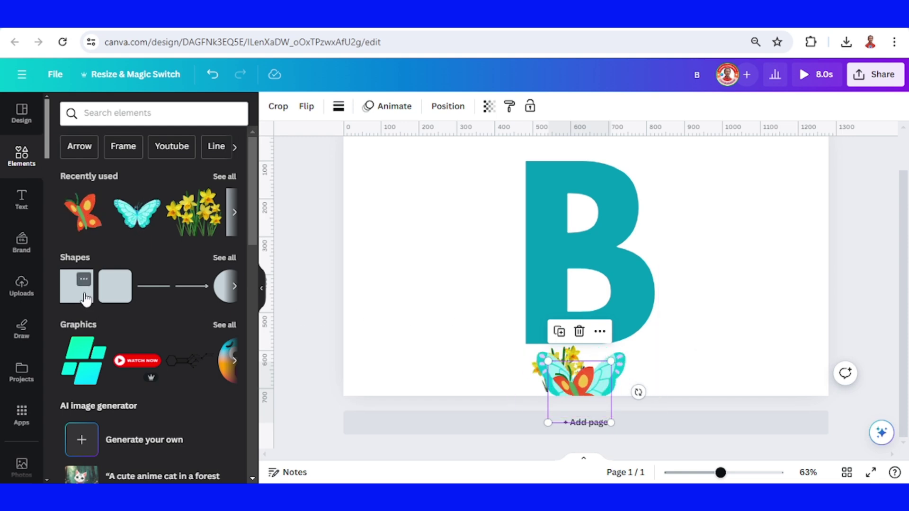
# - Add a square shape and move it to the page's bottom edge
pyautogui.click(81, 294)
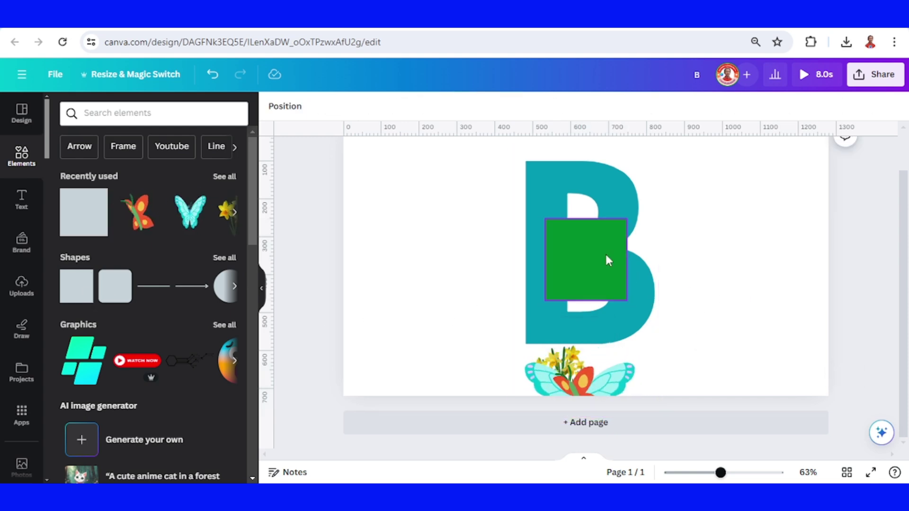
pyautogui.moveTo(605, 260); pyautogui.dragTo(573, 366)
pyautogui.click(745, 473)
pyautogui.scroll(-3, 708, 391)
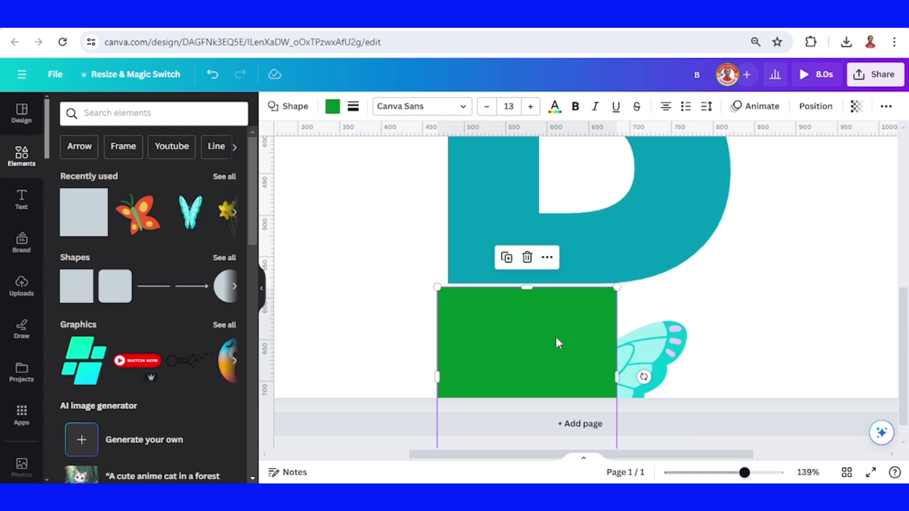
pyautogui.moveTo(555, 334); pyautogui.dragTo(556, 334)
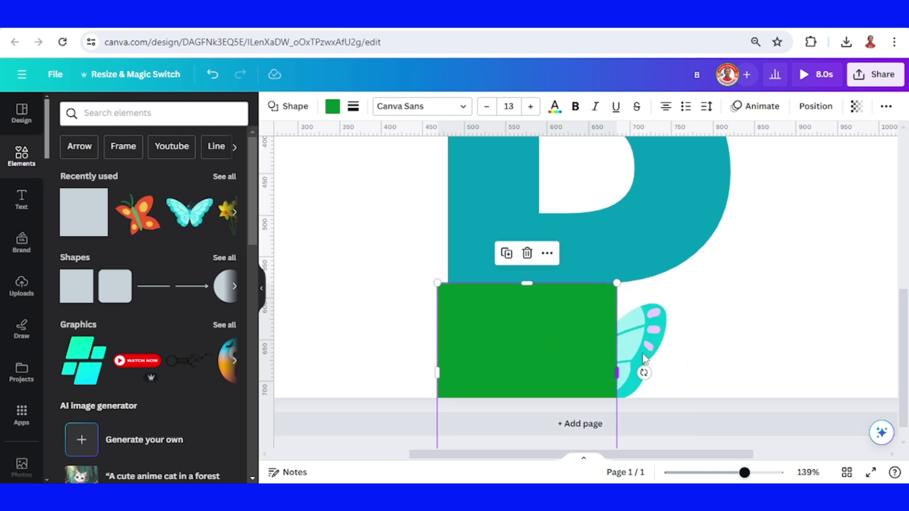
# - Stretch the square across the full page width and fill it white
pyautogui.moveTo(617, 373); pyautogui.dragTo(893, 373)
pyautogui.click(715, 473)
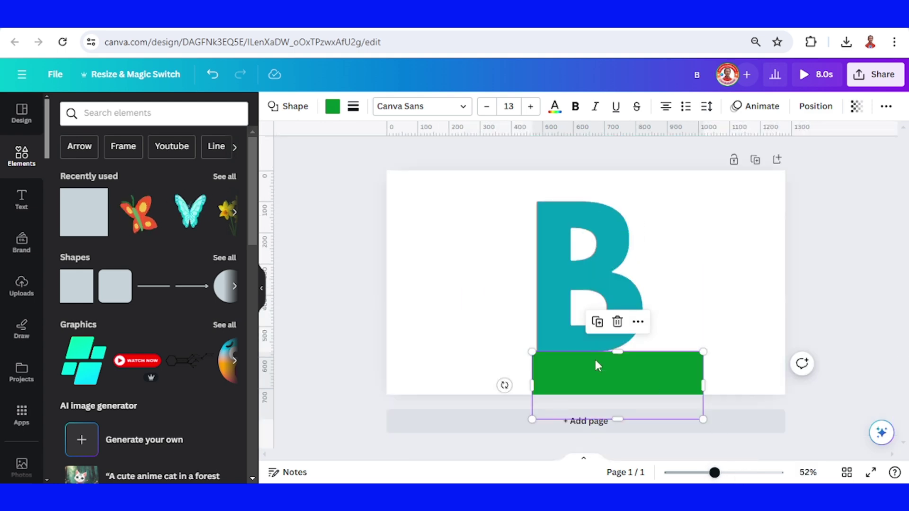
pyautogui.moveTo(495, 384); pyautogui.dragTo(385, 385)
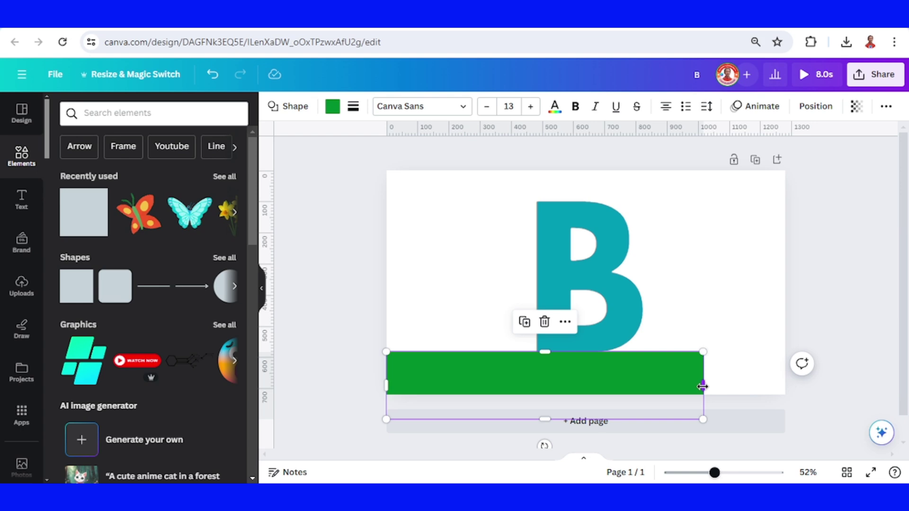
pyautogui.moveTo(703, 387); pyautogui.dragTo(785, 385)
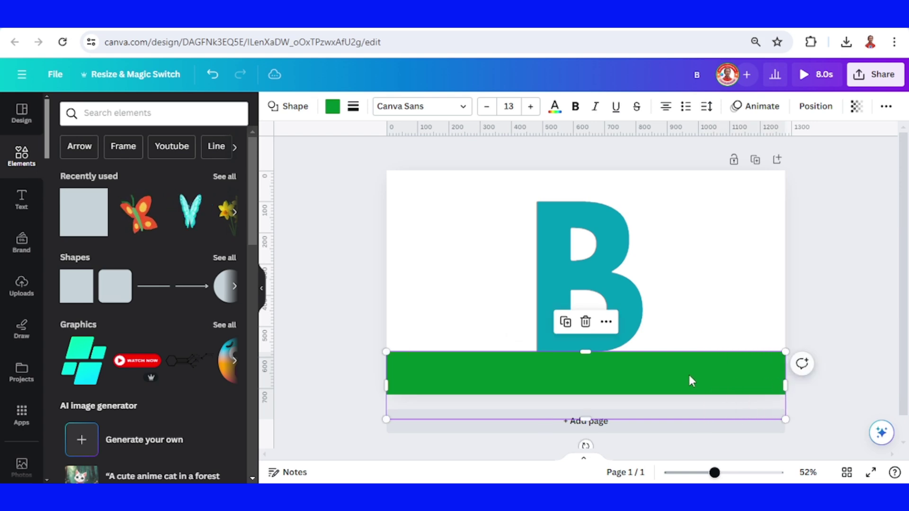
pyautogui.click(329, 109)
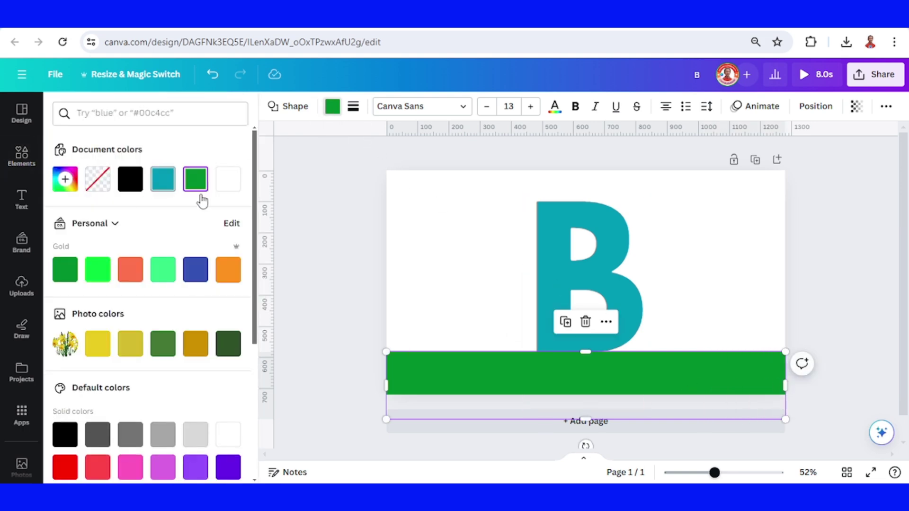
pyautogui.click(227, 188)
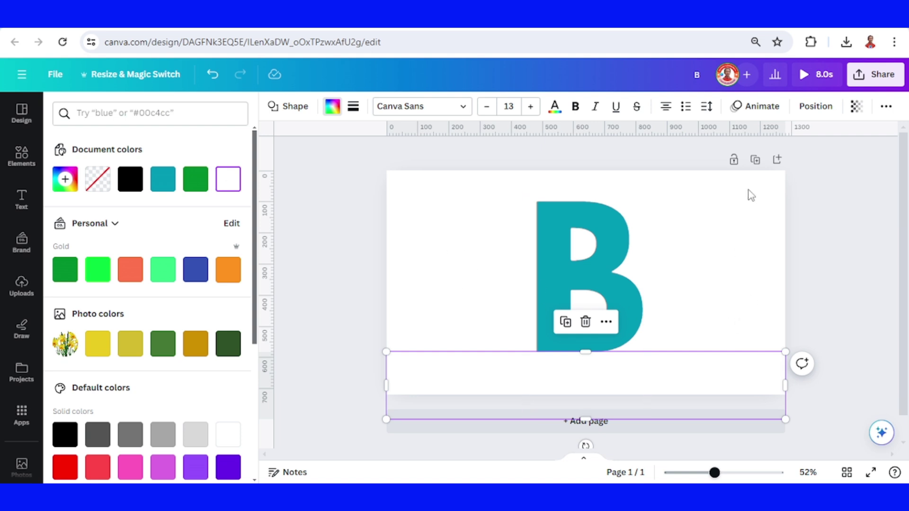
# - Duplicate the B page and set both pages to 2 seconds each with Apply to all pages
pyautogui.click(756, 161)
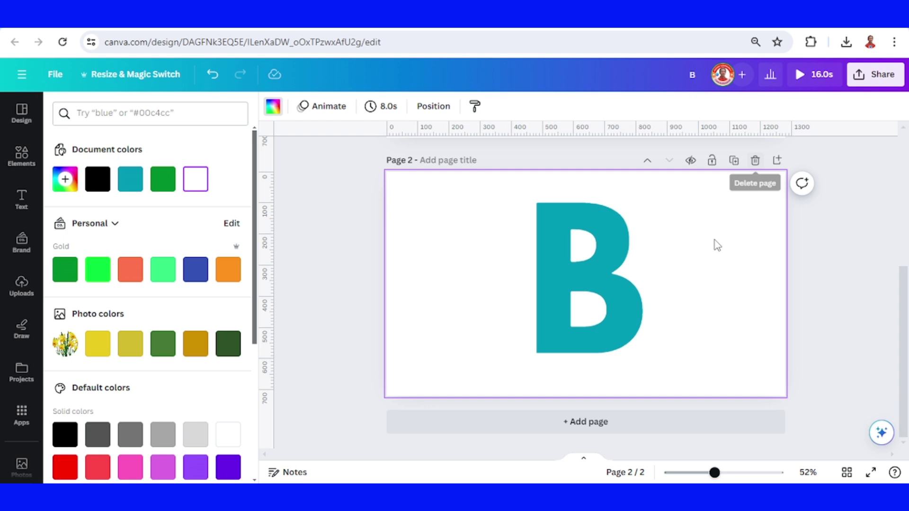
pyautogui.click(585, 459)
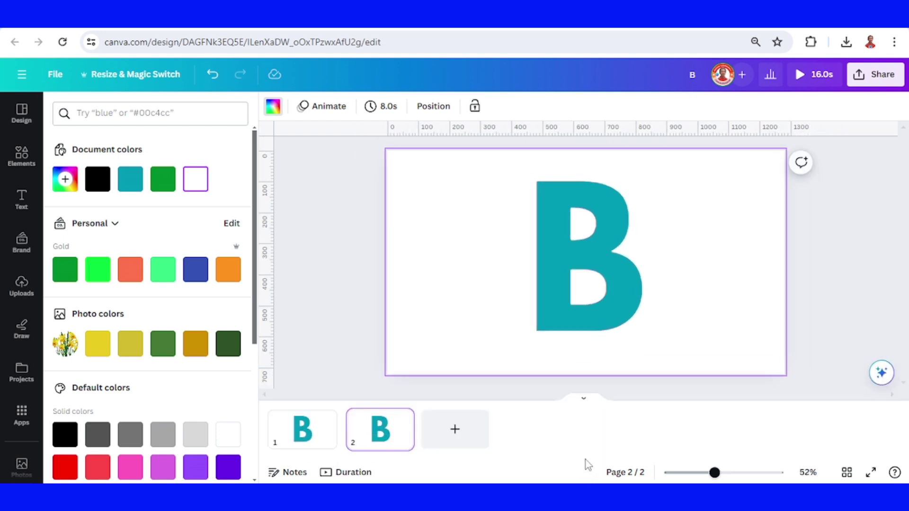
pyautogui.click(351, 473)
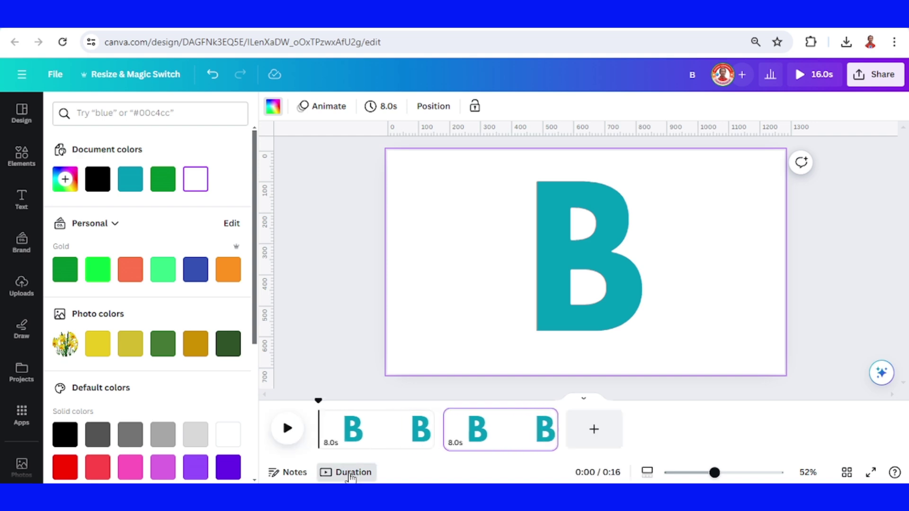
pyautogui.click(330, 448)
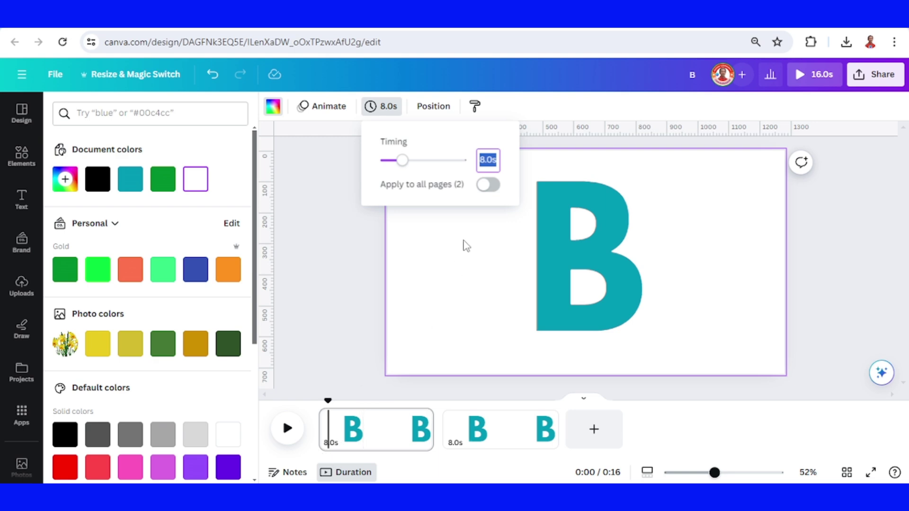
pyautogui.click(492, 187)
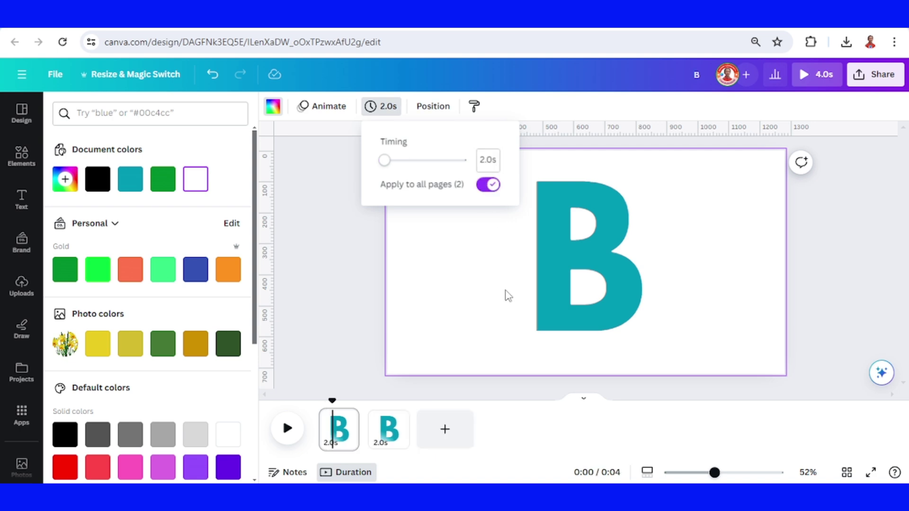
pyautogui.moveTo(371, 445)
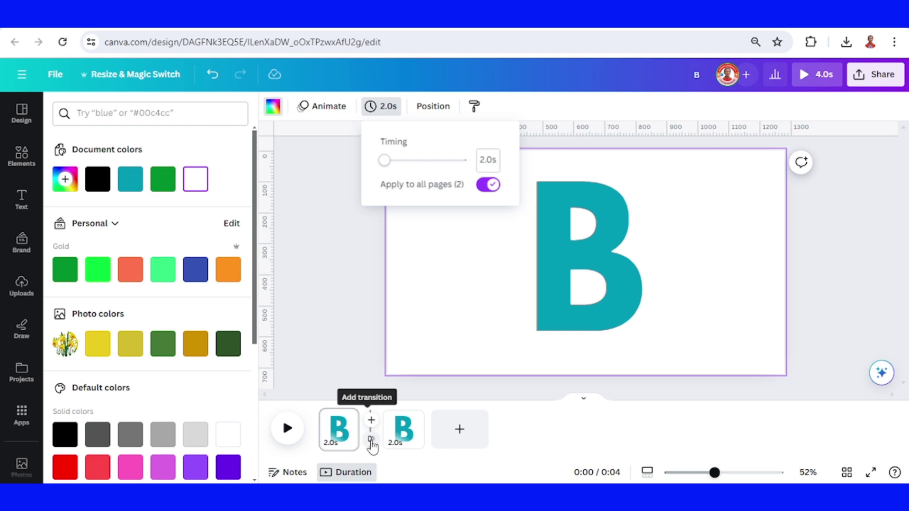
# - Join the two pages with a 1-second Match & Move transition, making the video 3 seconds
pyautogui.click(371, 440)
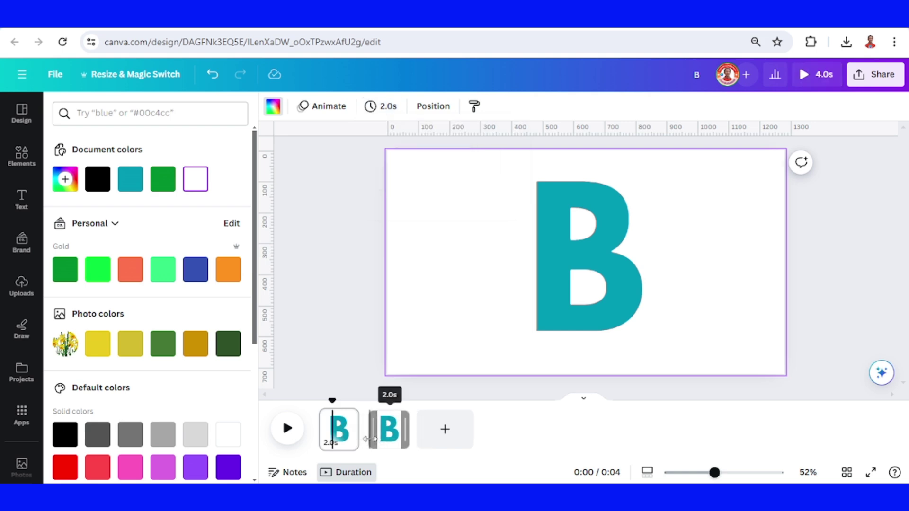
pyautogui.click(371, 439)
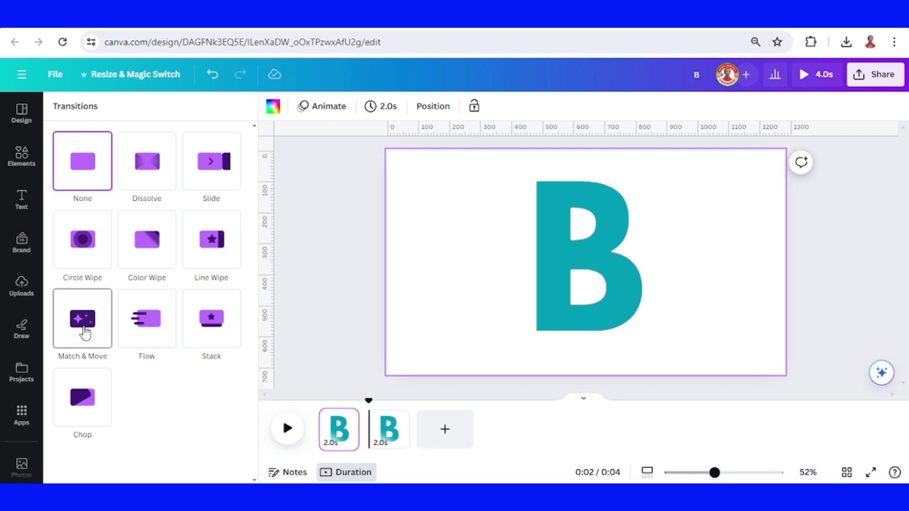
pyautogui.click(84, 333)
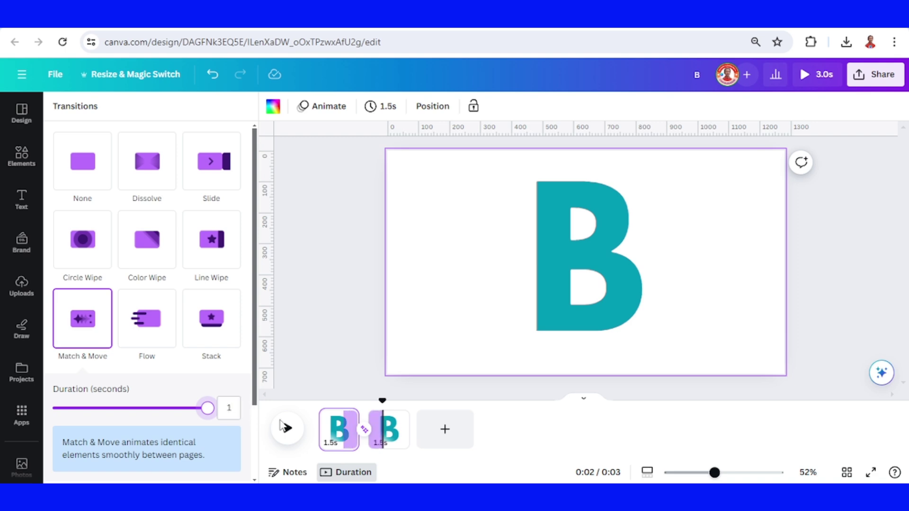
pyautogui.click(387, 427)
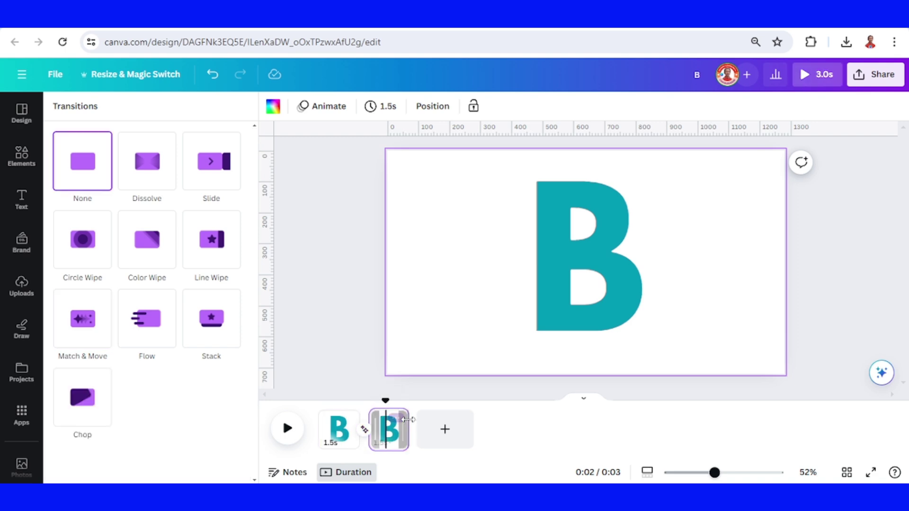
# - Select the daffodils on page two from the Position > Layers list
pyautogui.click(577, 365)
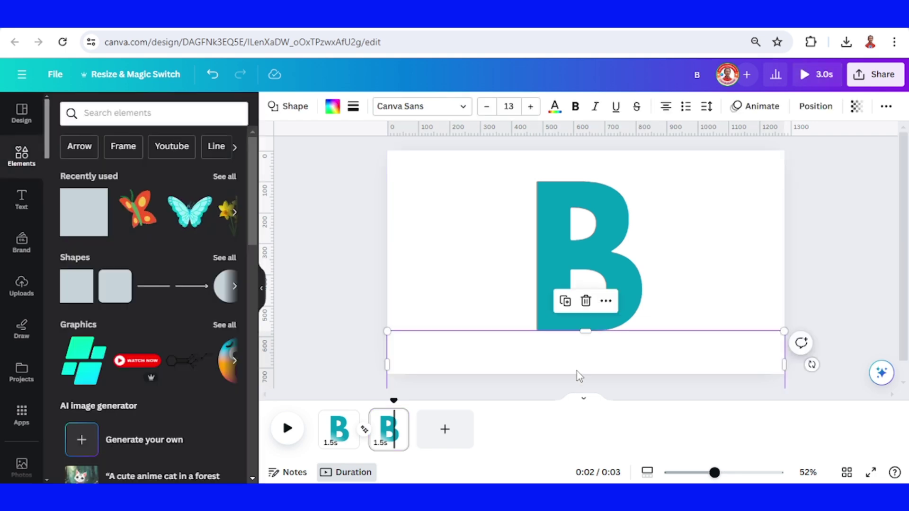
pyautogui.click(811, 107)
pyautogui.click(201, 110)
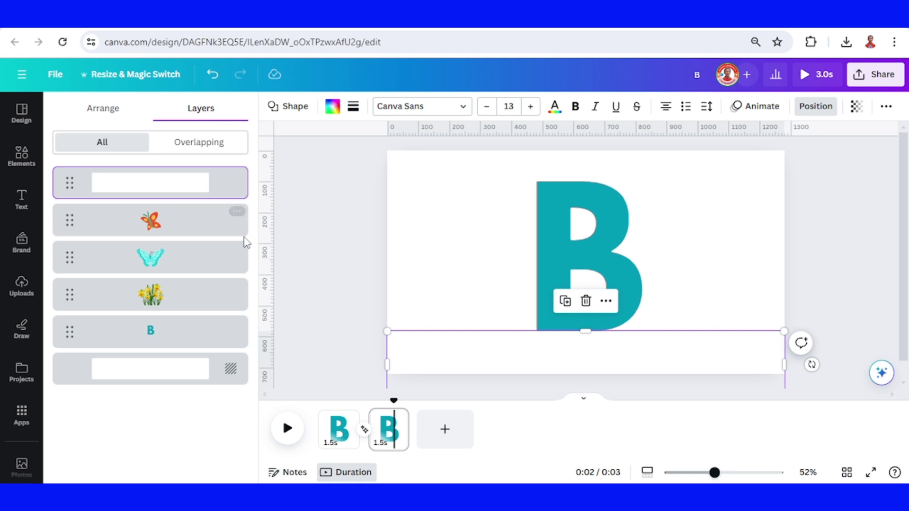
pyautogui.click(188, 299)
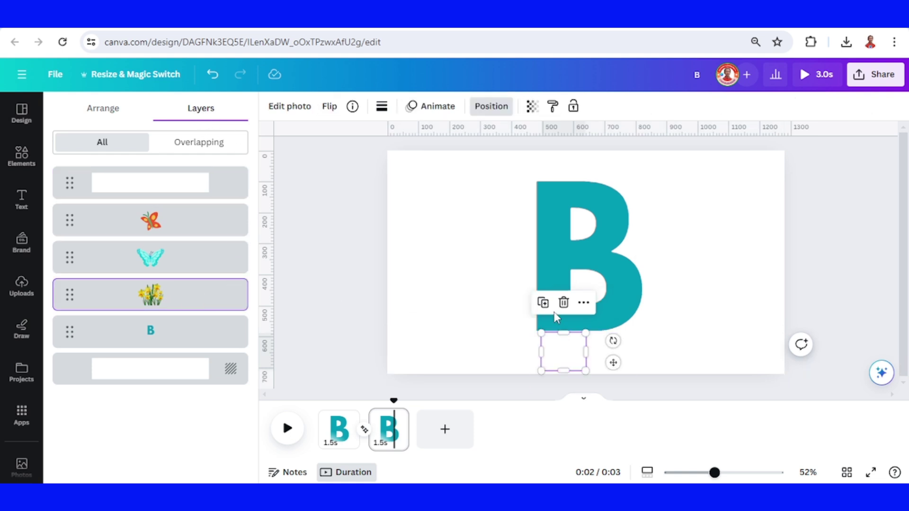
# - Enlarge the daffodils to about 323 × 275 and position them over the B's lower half
pyautogui.moveTo(584, 334); pyautogui.dragTo(590, 287)
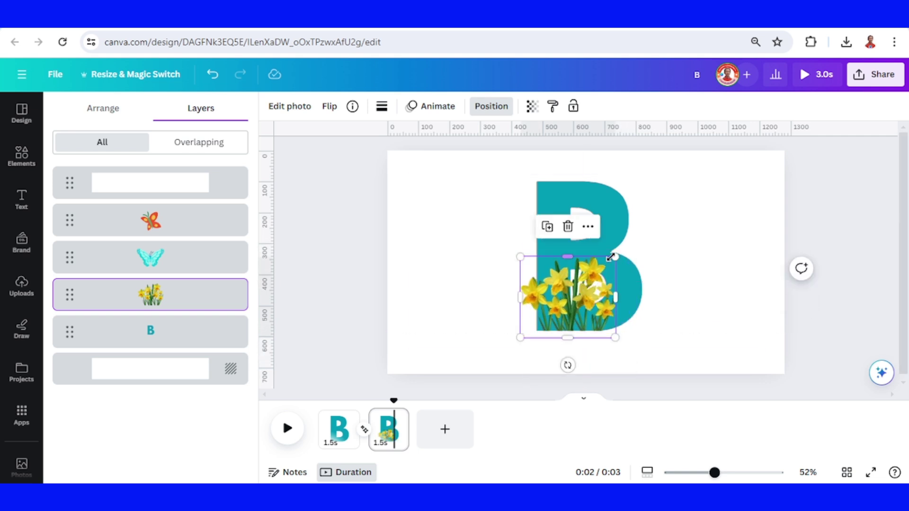
pyautogui.moveTo(617, 255); pyautogui.dragTo(620, 250)
pyautogui.moveTo(608, 282); pyautogui.dragTo(604, 279)
pyautogui.click(733, 472)
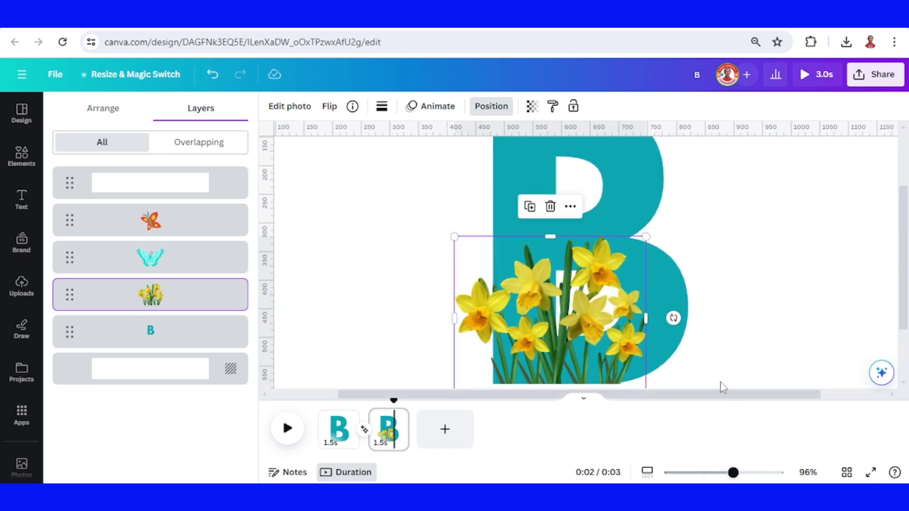
pyautogui.scroll(-2, 704, 372)
pyautogui.moveTo(646, 335); pyautogui.dragTo(639, 327)
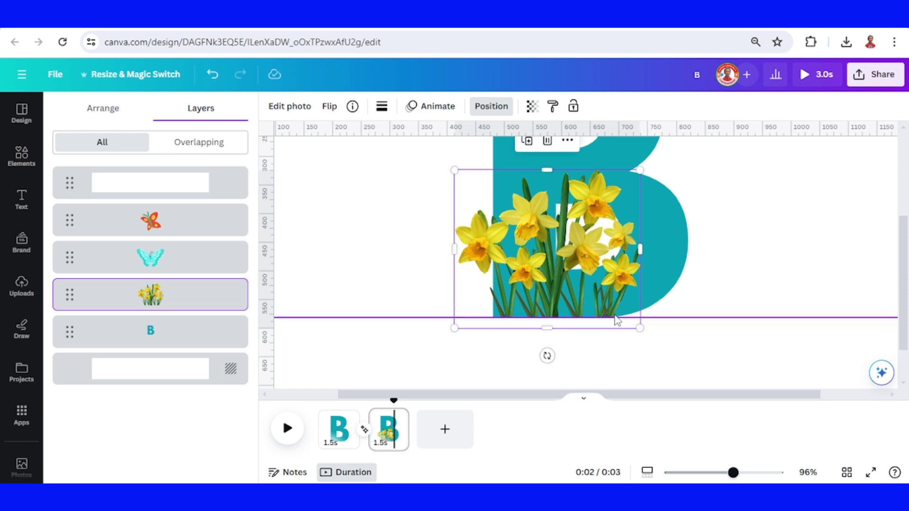
pyautogui.moveTo(637, 328); pyautogui.dragTo(638, 327)
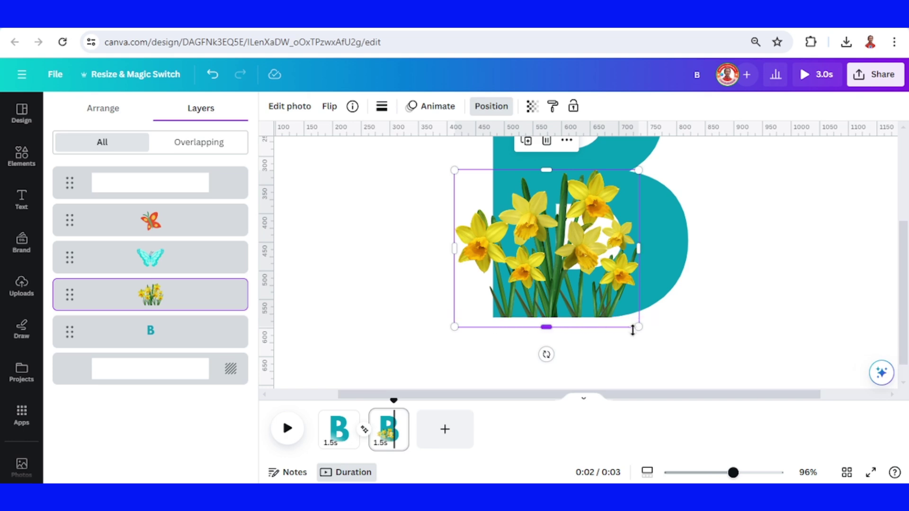
pyautogui.scroll(3, 628, 299)
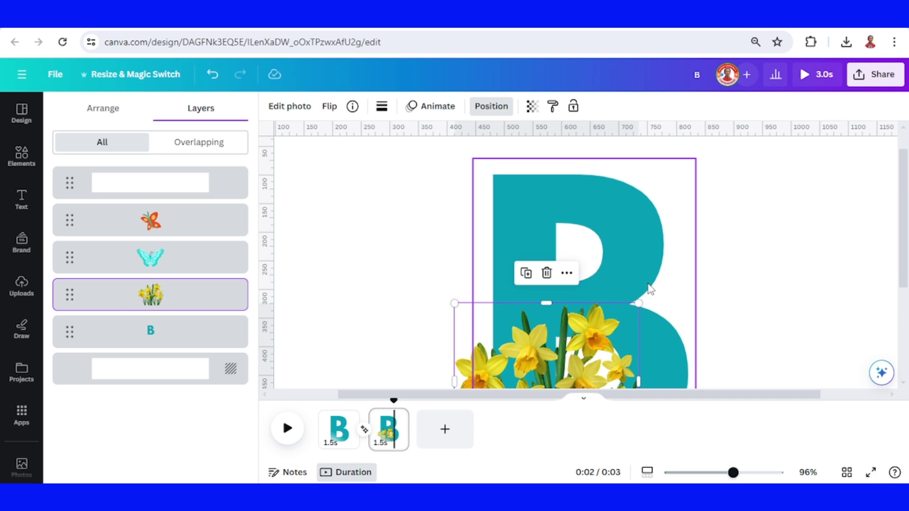
pyautogui.scroll(-4, 616, 341)
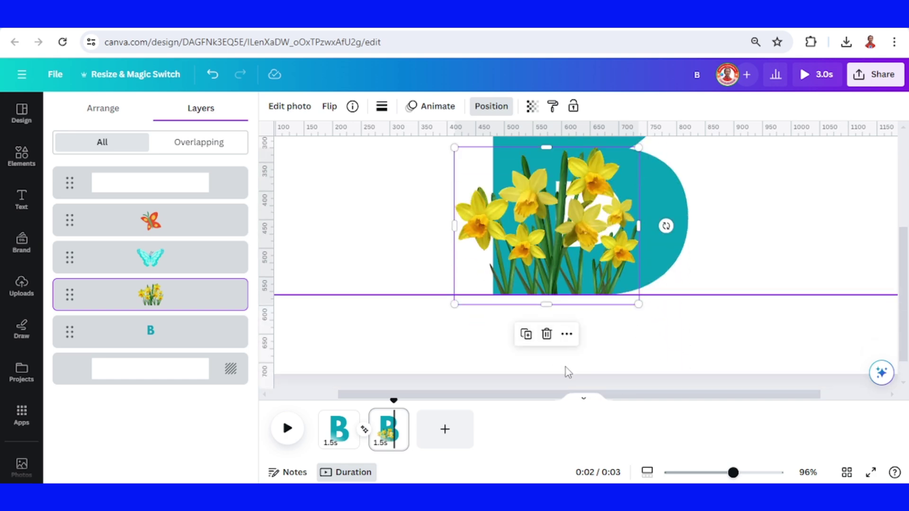
# - Shrink the teal butterfly and move it onto the B's left edge
pyautogui.click(191, 261)
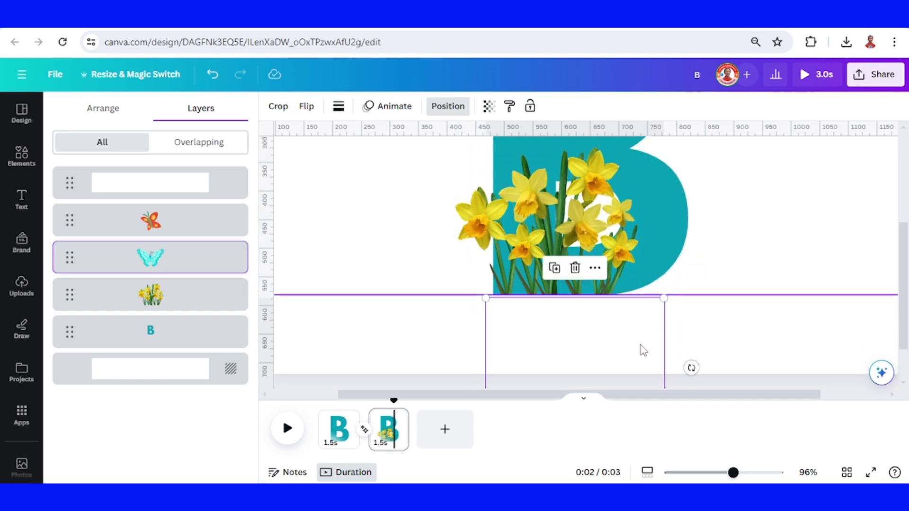
pyautogui.moveTo(732, 472); pyautogui.dragTo(720, 472)
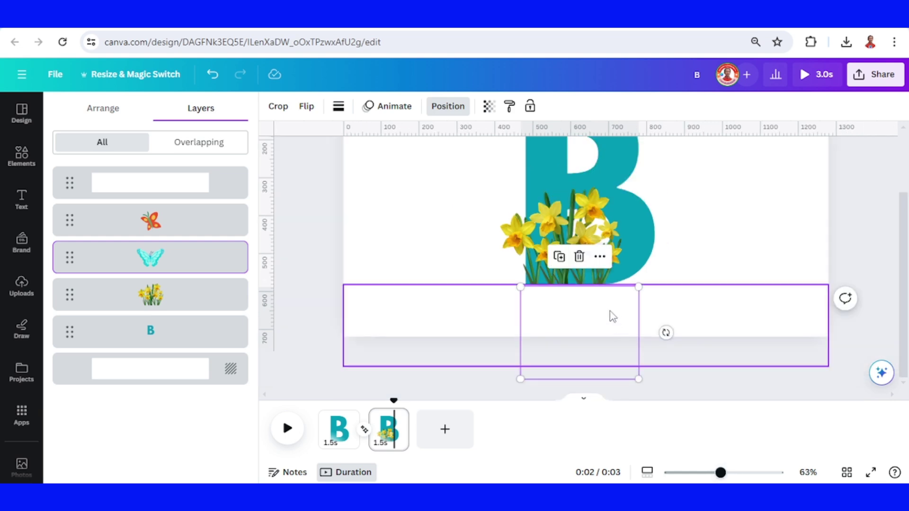
pyautogui.moveTo(609, 314); pyautogui.dragTo(587, 181)
pyautogui.scroll(2, 596, 199)
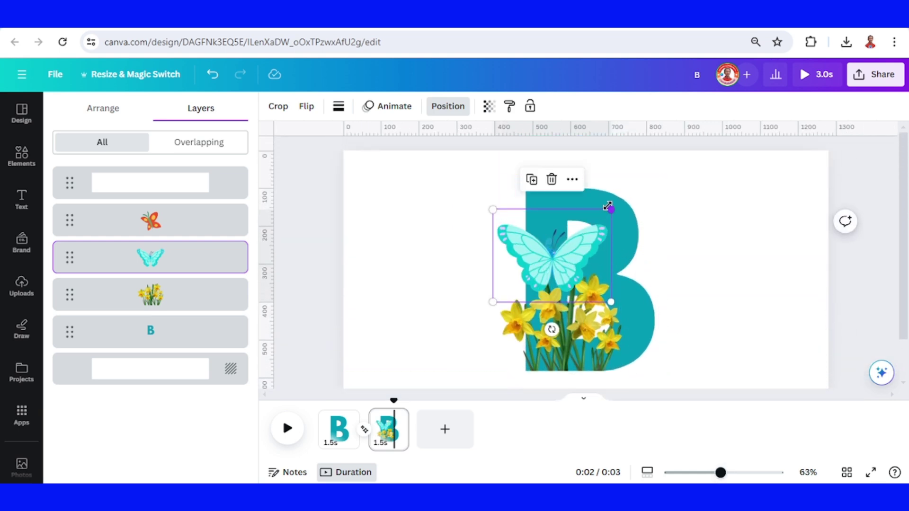
pyautogui.moveTo(588, 219); pyautogui.dragTo(529, 274)
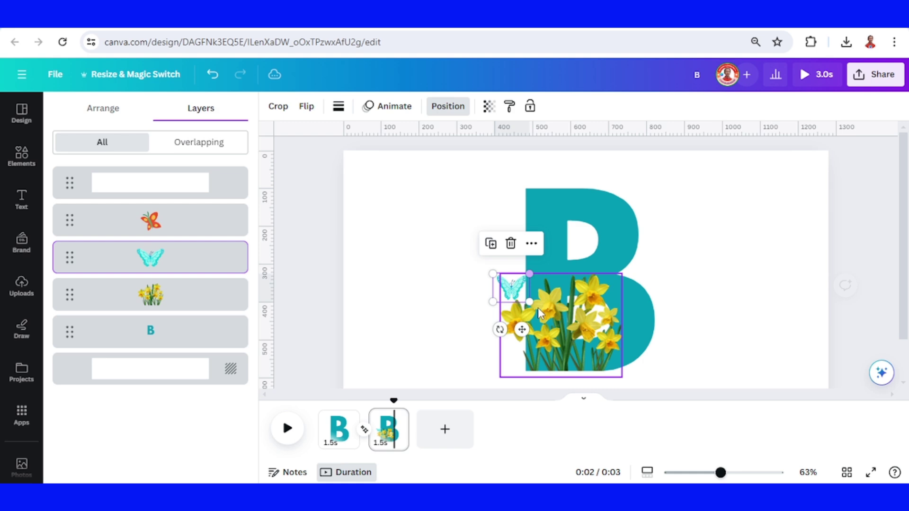
pyautogui.moveTo(523, 330); pyautogui.dragTo(547, 310)
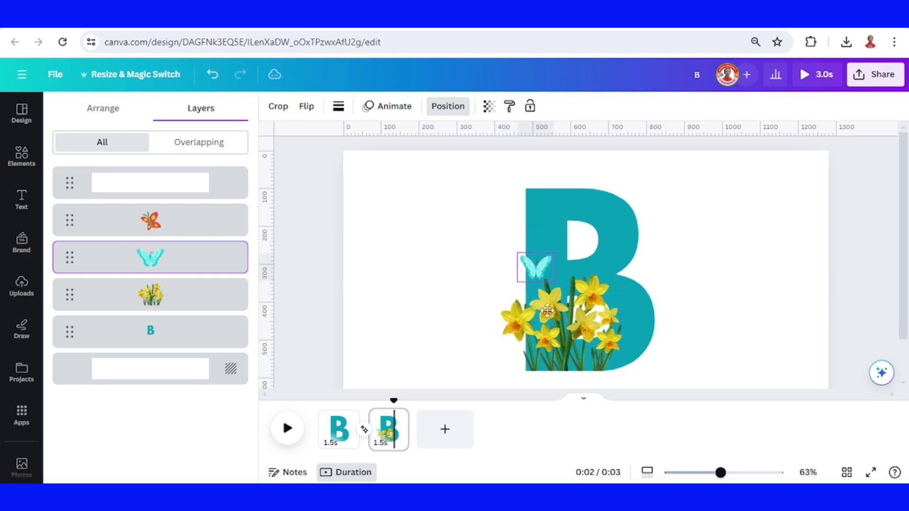
# - Shrink the orange butterfly to about half size at the B's top right and rewind playback
pyautogui.click(164, 226)
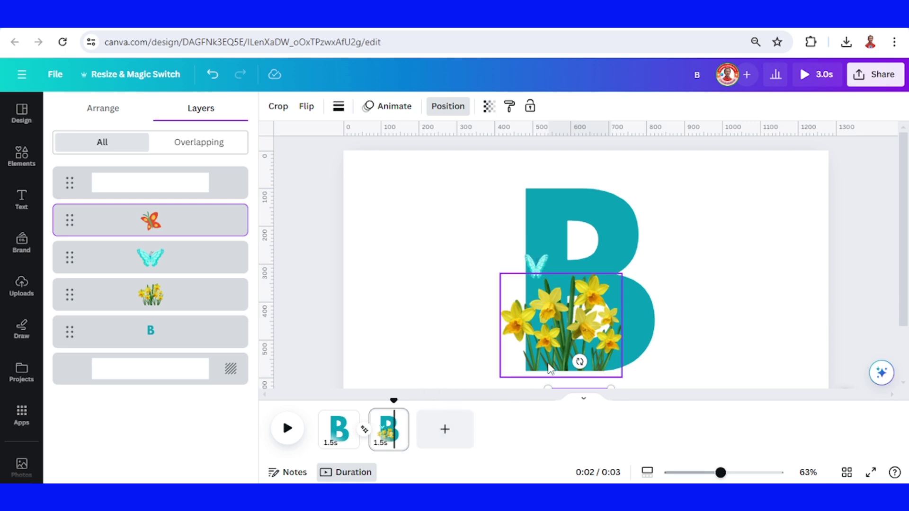
pyautogui.scroll(-1, 578, 379)
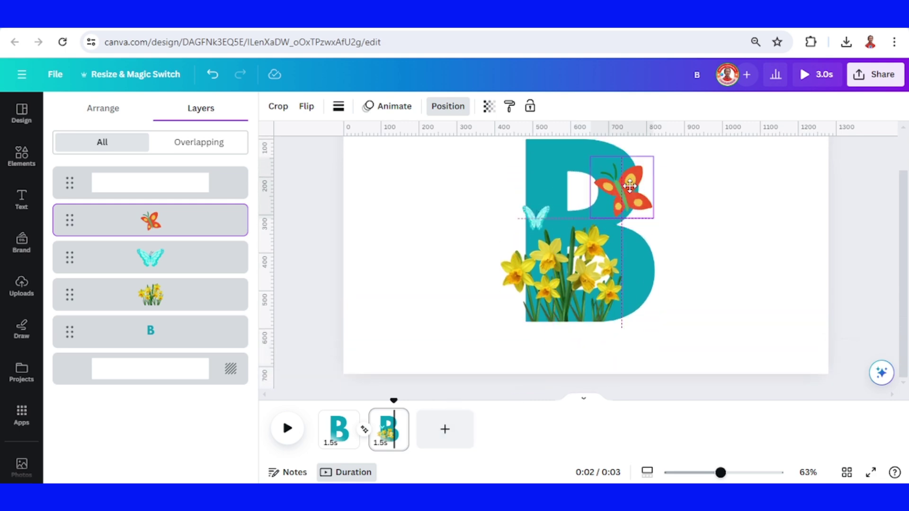
pyautogui.scroll(1, 642, 232)
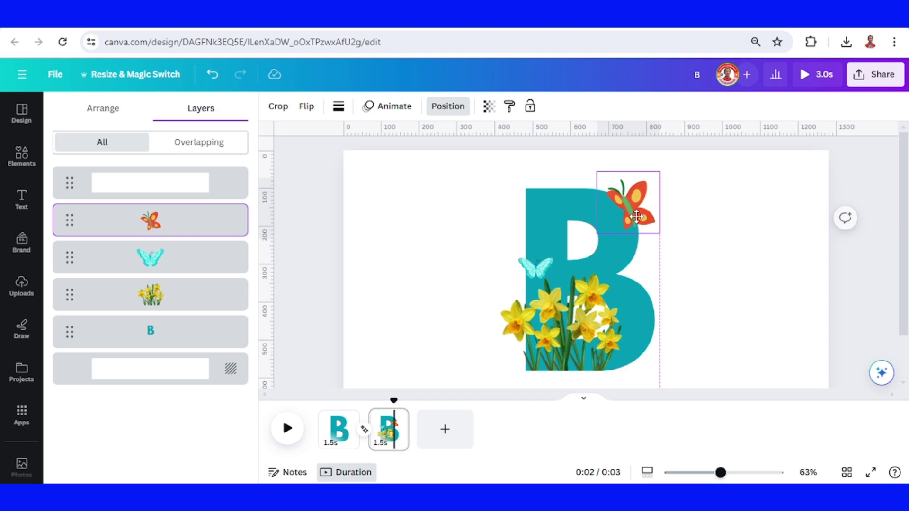
pyautogui.moveTo(596, 235); pyautogui.dragTo(623, 201)
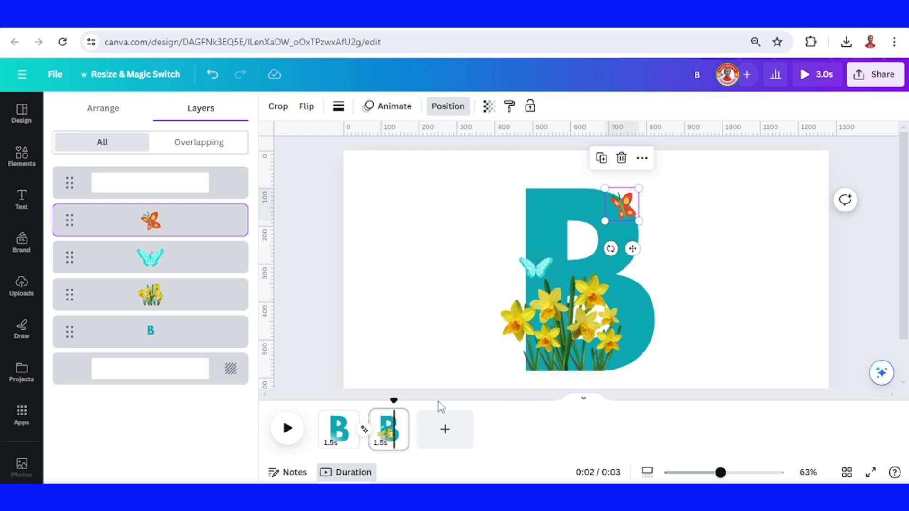
pyautogui.moveTo(397, 400); pyautogui.dragTo(294, 411)
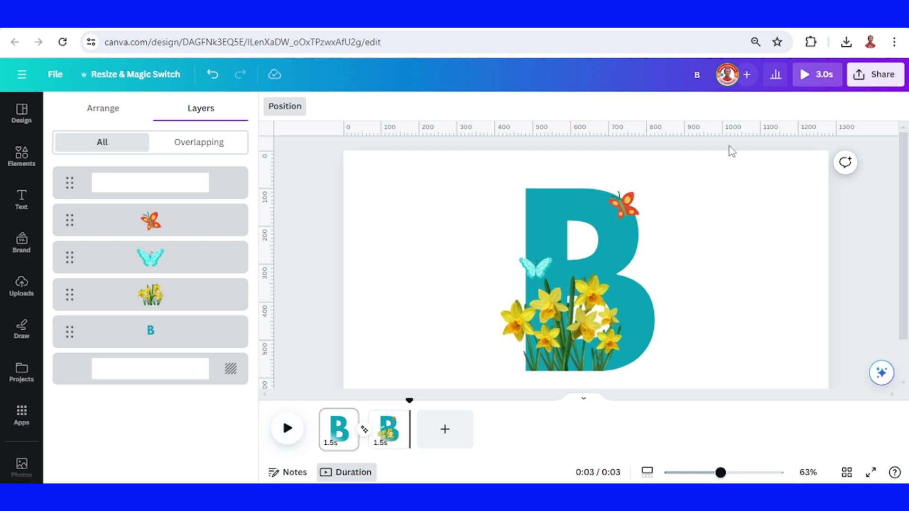
# - Download the three-second 'B' design as an MP4 Video file
pyautogui.click(877, 78)
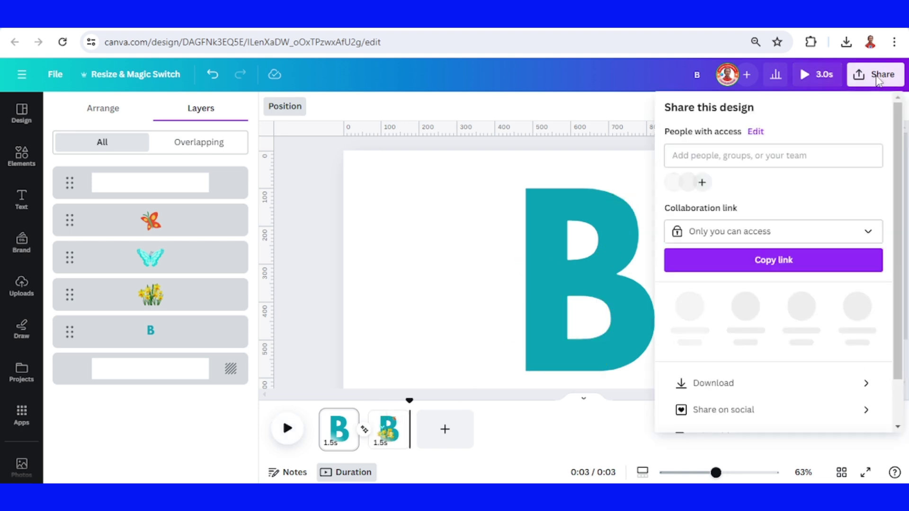
pyautogui.click(731, 378)
pyautogui.click(796, 365)
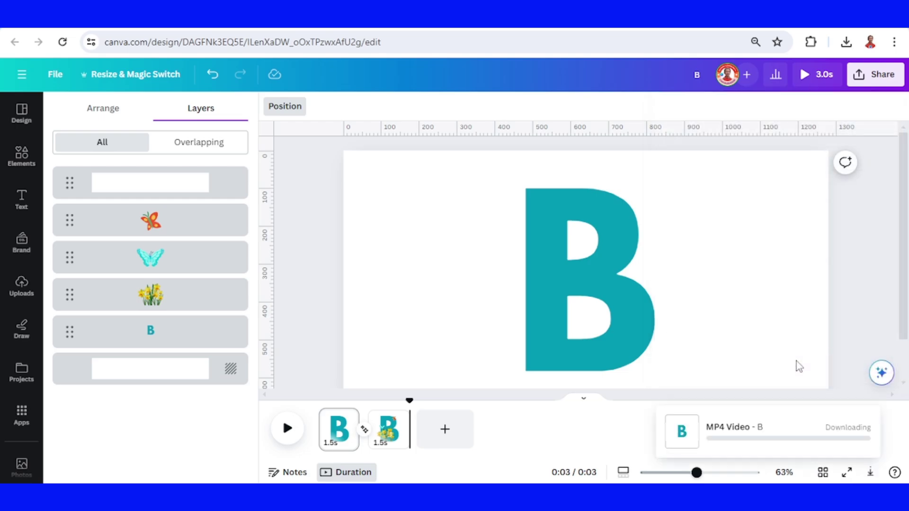